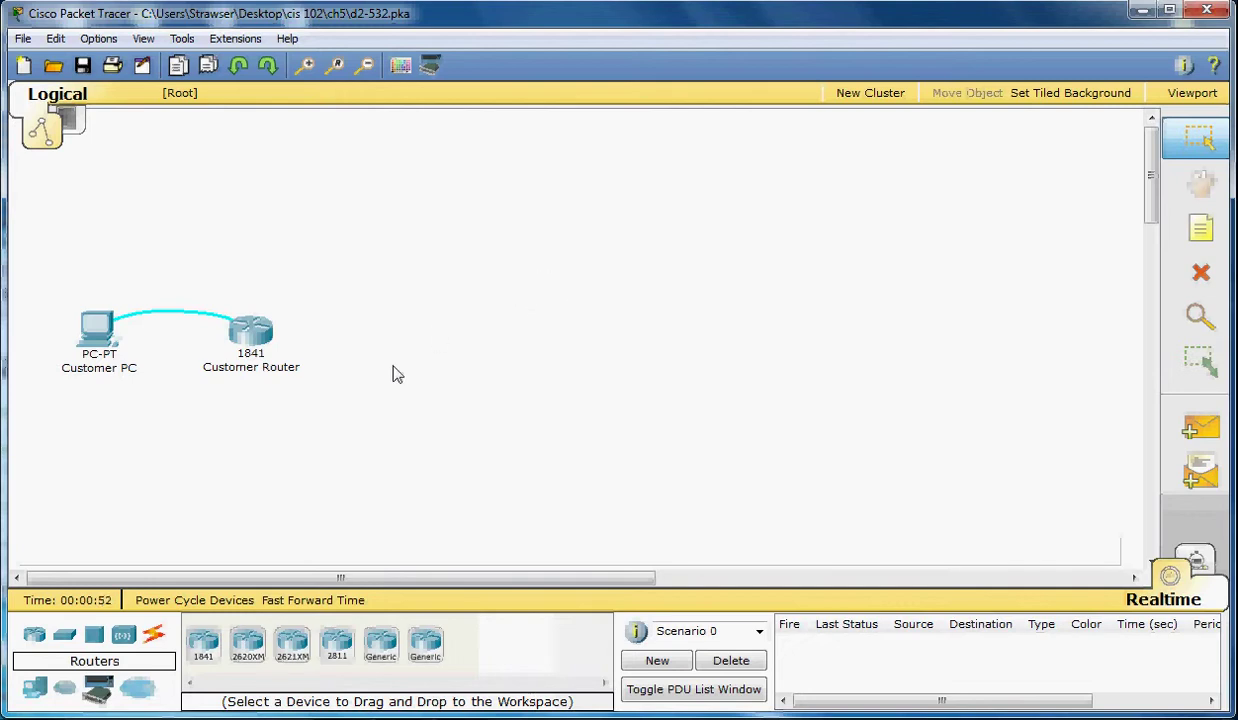
Open a Terminal console (9600/8/None/1/None) from the Customer PC to the router and move its window right
mouse_move(104, 386)
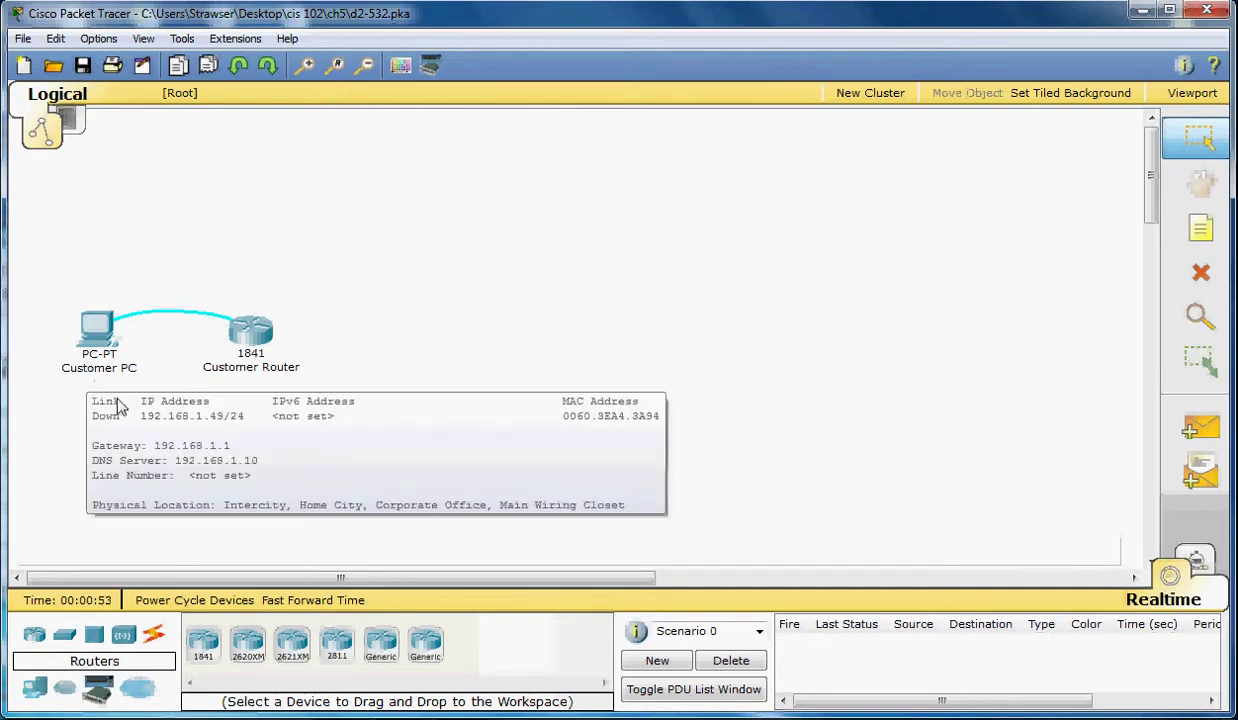
click(111, 337)
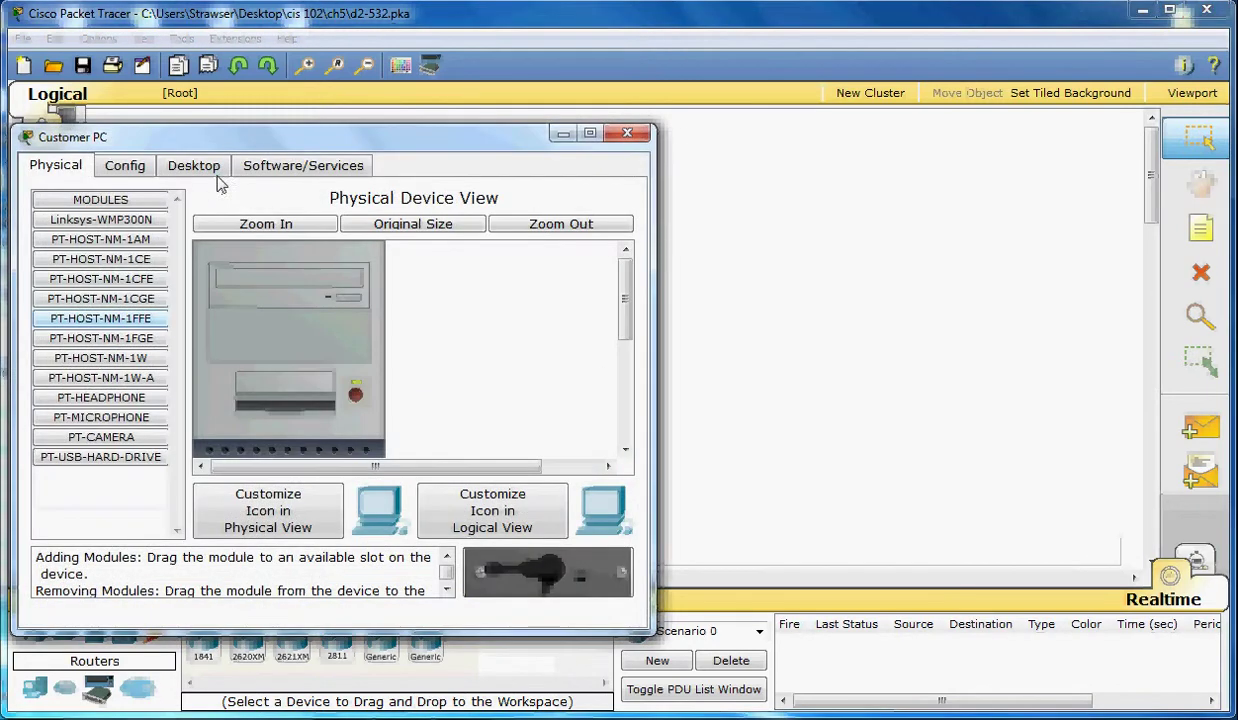
click(201, 163)
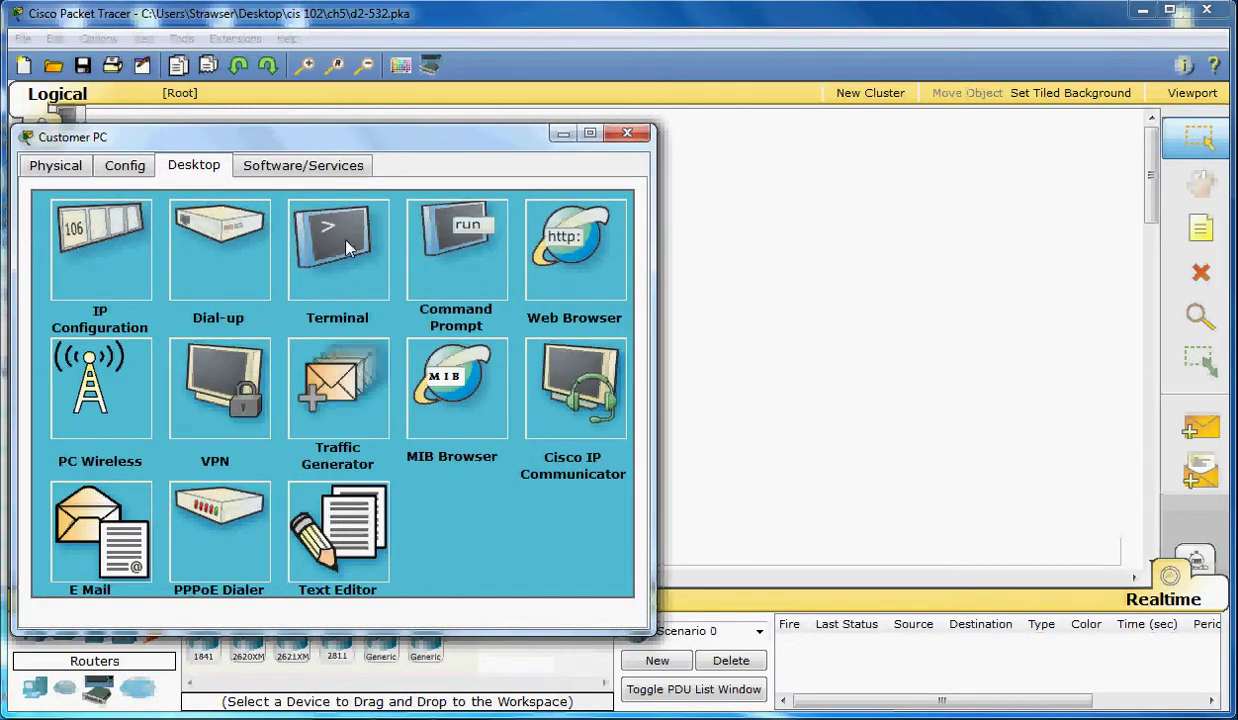
click(348, 248)
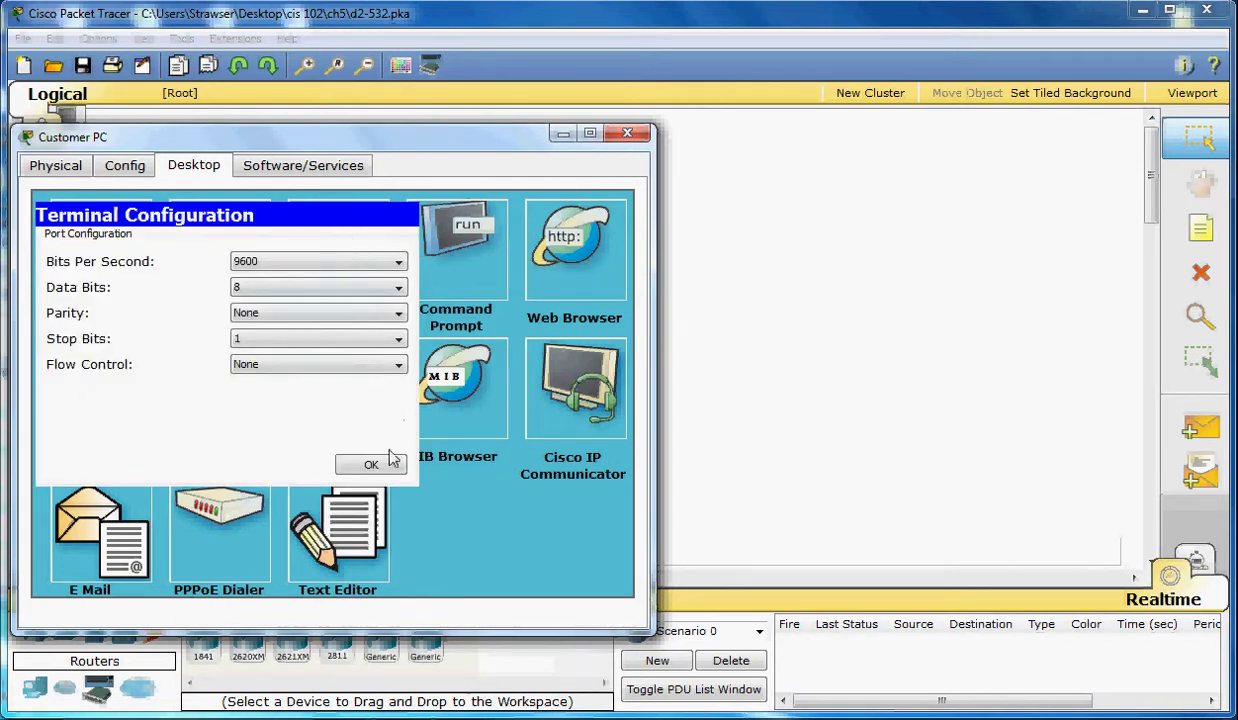
click(392, 458)
drag(346, 149, 424, 143)
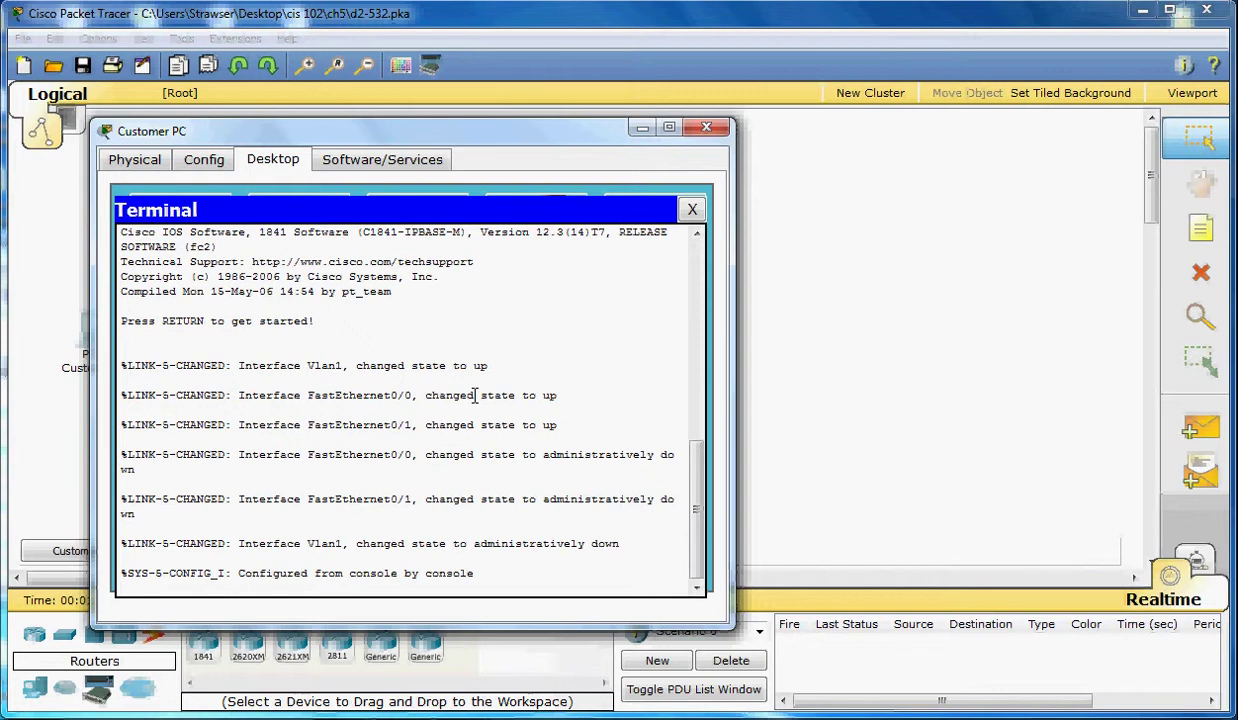
At the CustomerRouter> prompt, list all exec commands, then those starting with e and en
key(Return)
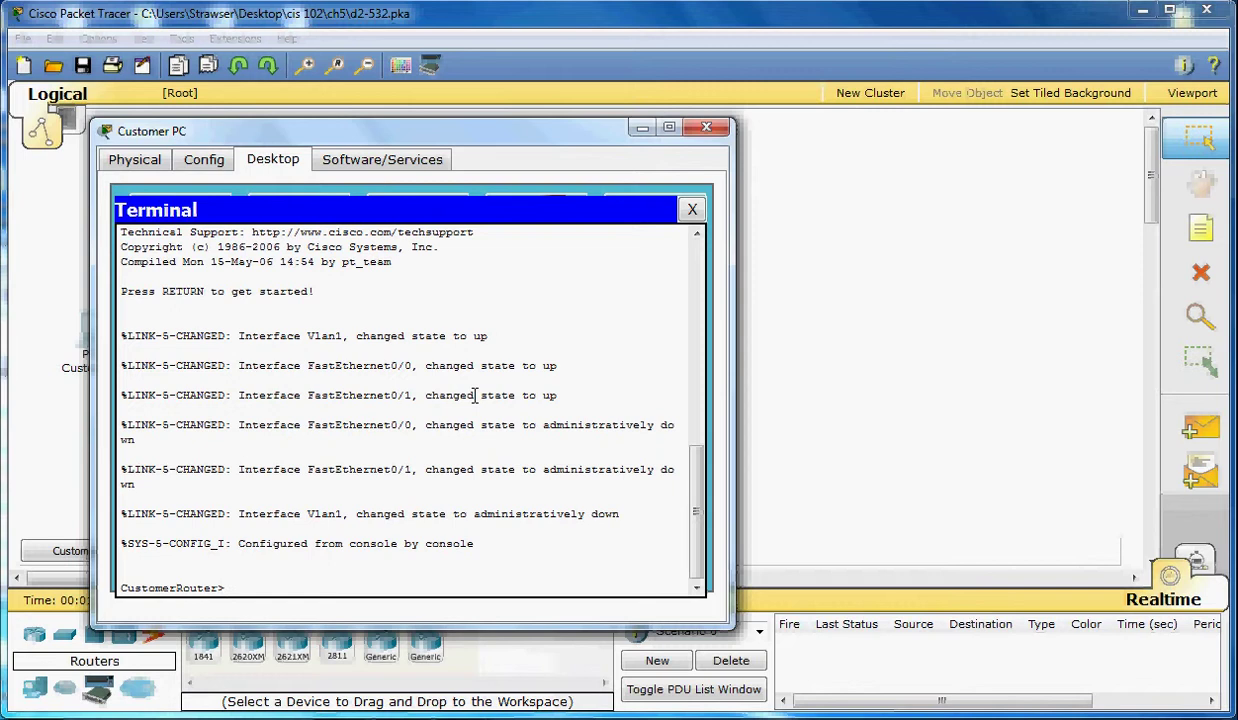
text(?)
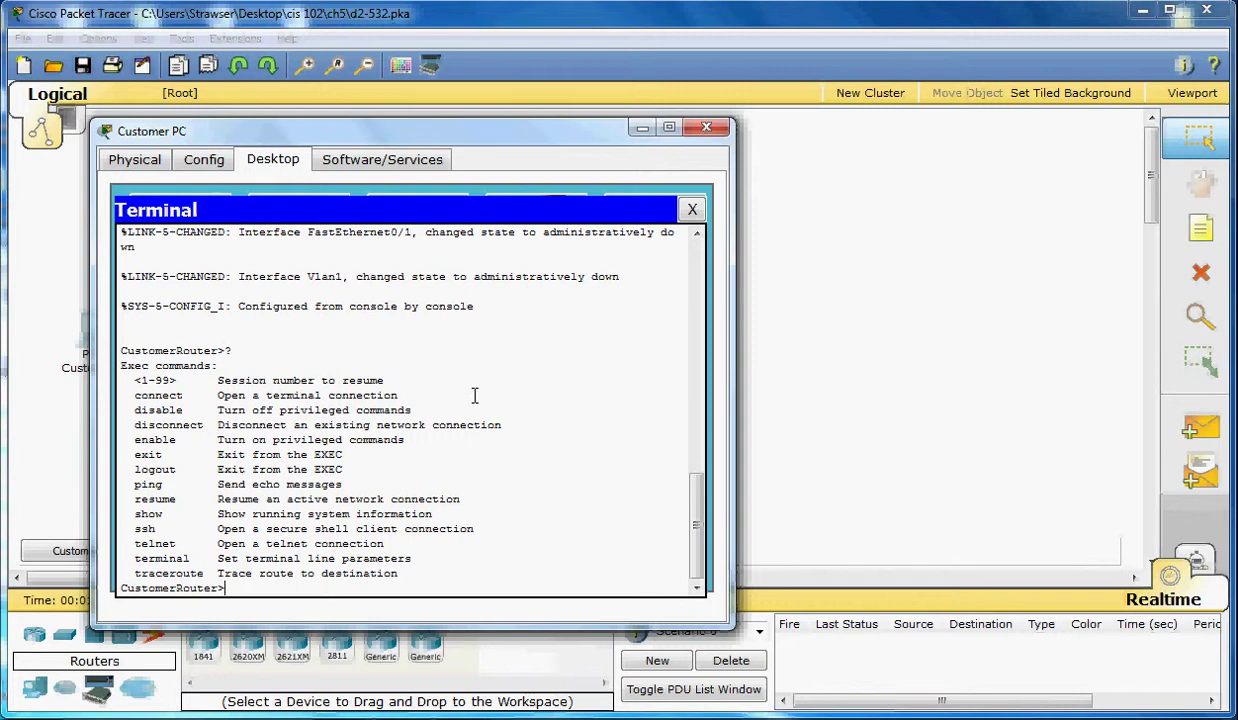
text(e?)
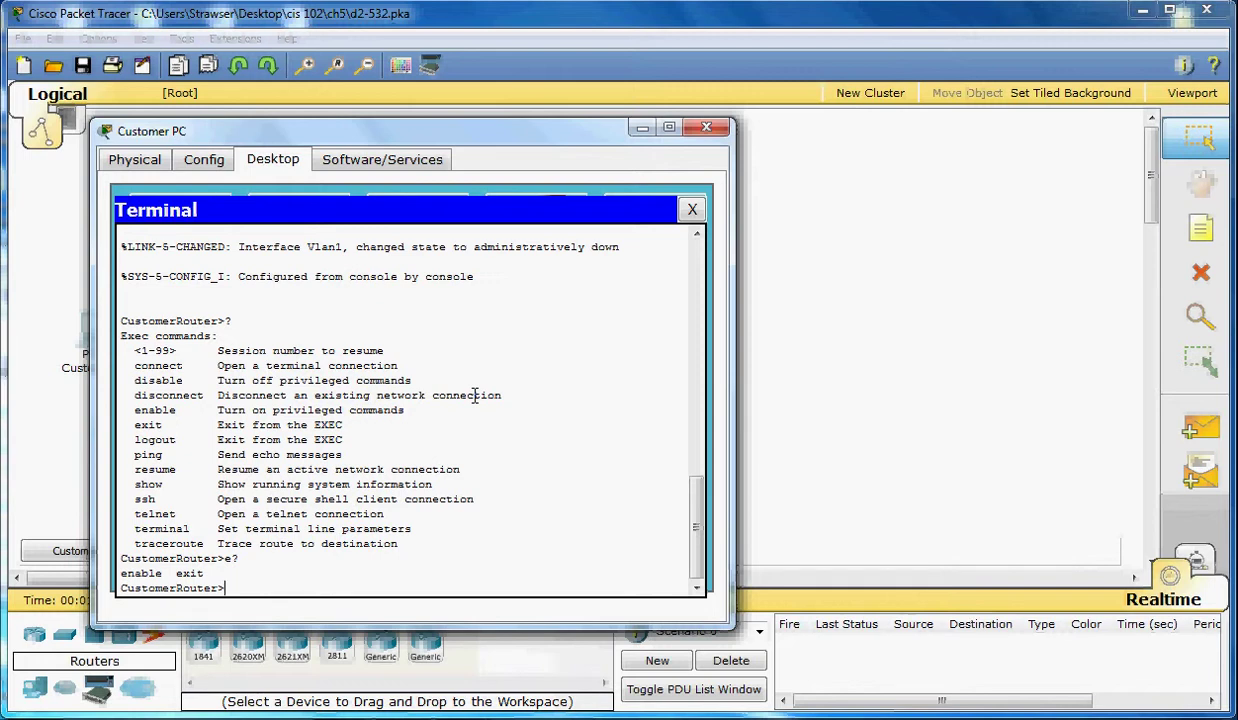
text(n?)
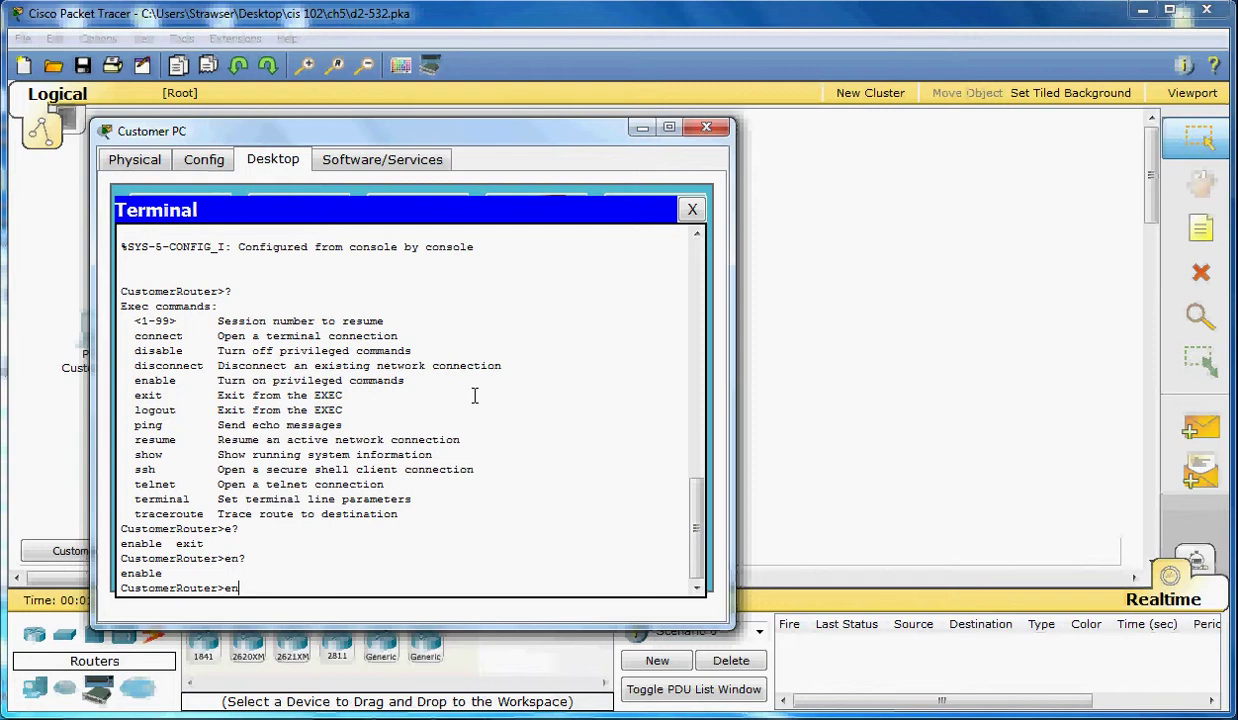
key(BackSpace)
key(BackSpace)
Enter privileged mode with enable, then show that c alone won't Tab-complete and clear it
text(enable)
key(Return)
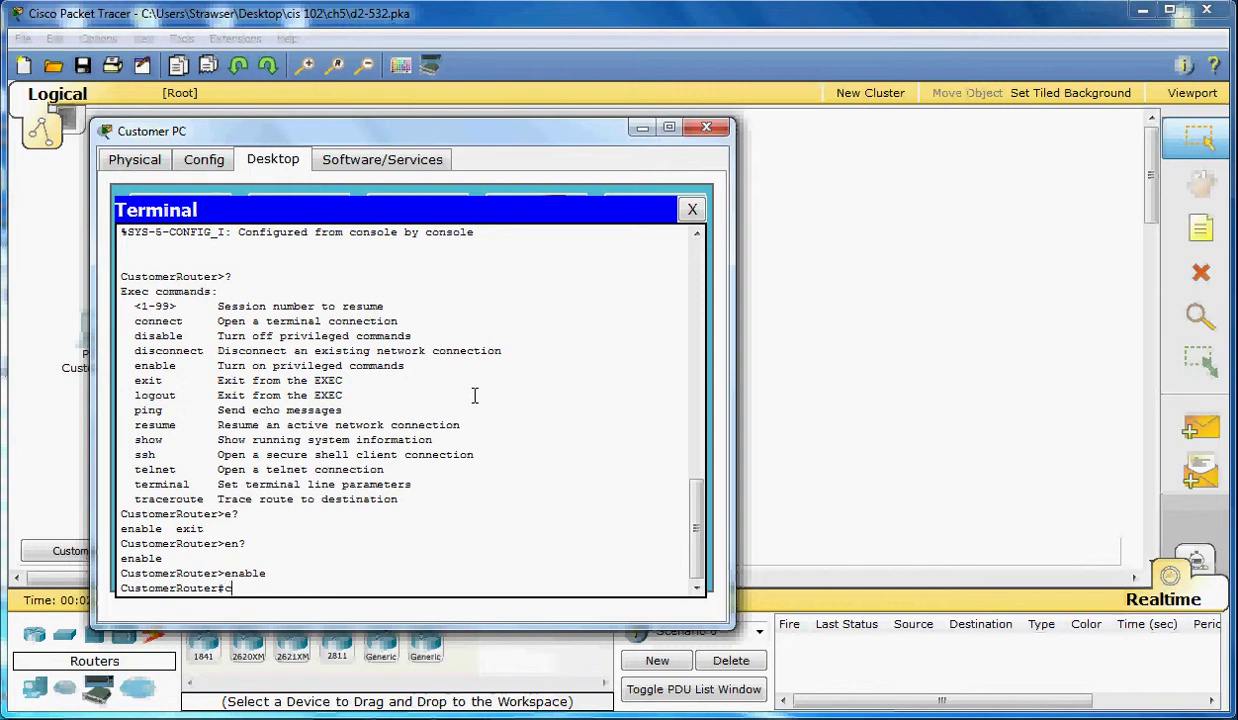
text(c)
key(Tab)
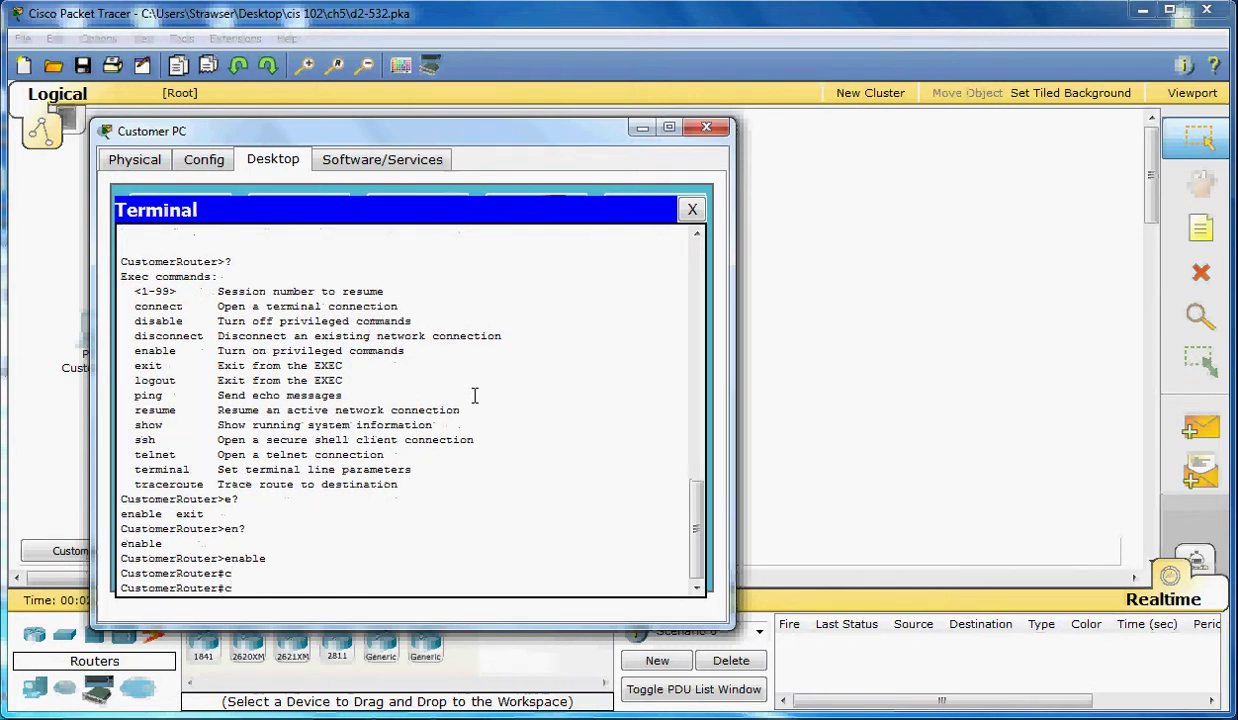
key(Tab)
key(Tab)
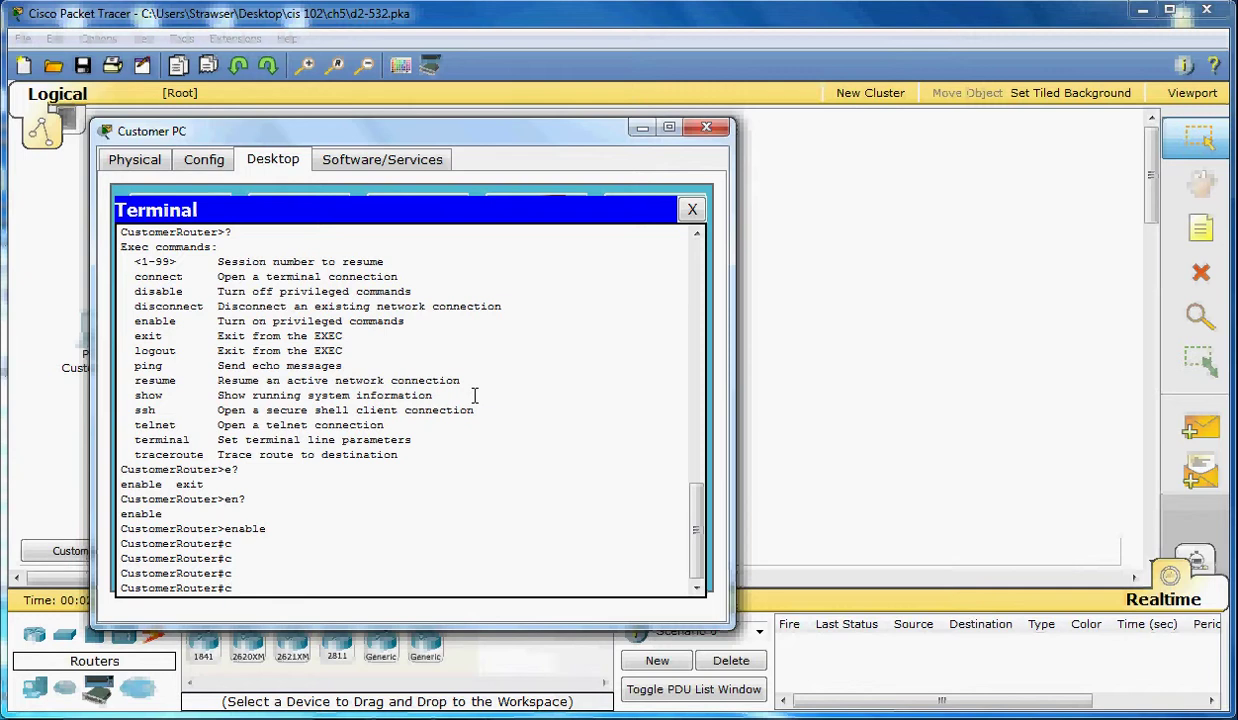
key(BackSpace)
Auto-complete conf into configure with Tab and ask for help with ?
text(conf)
key(Tab)
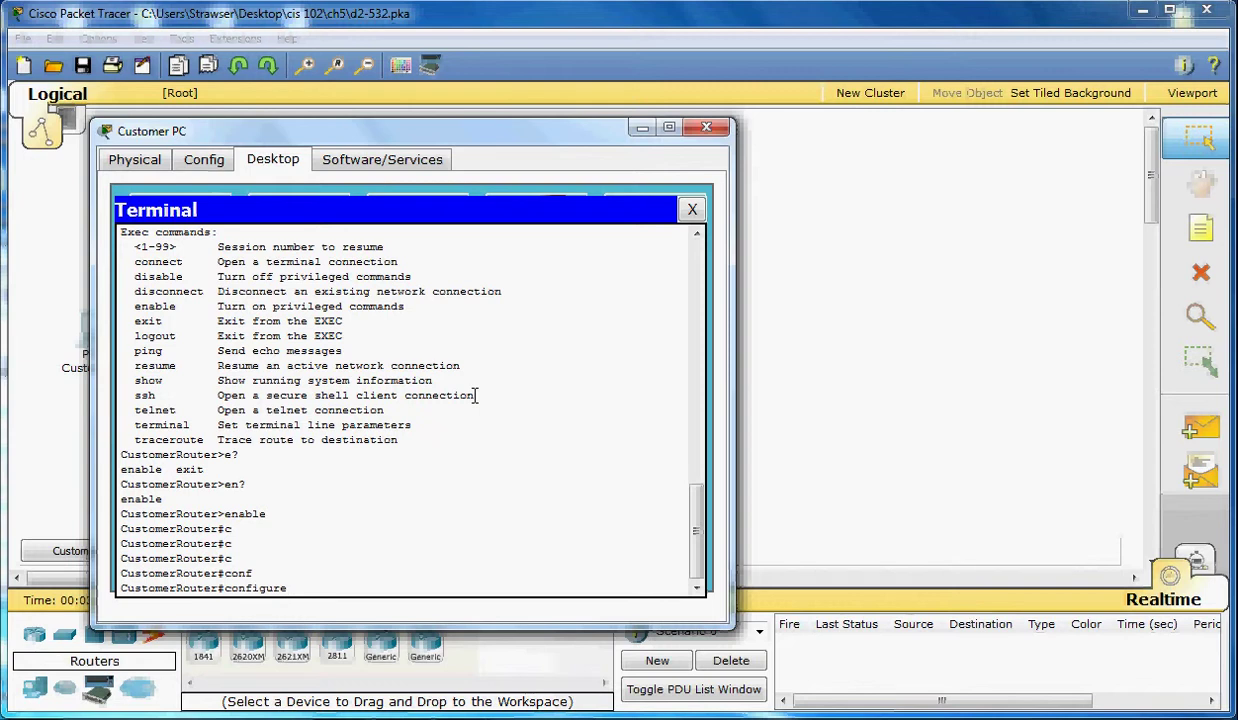
text(?)
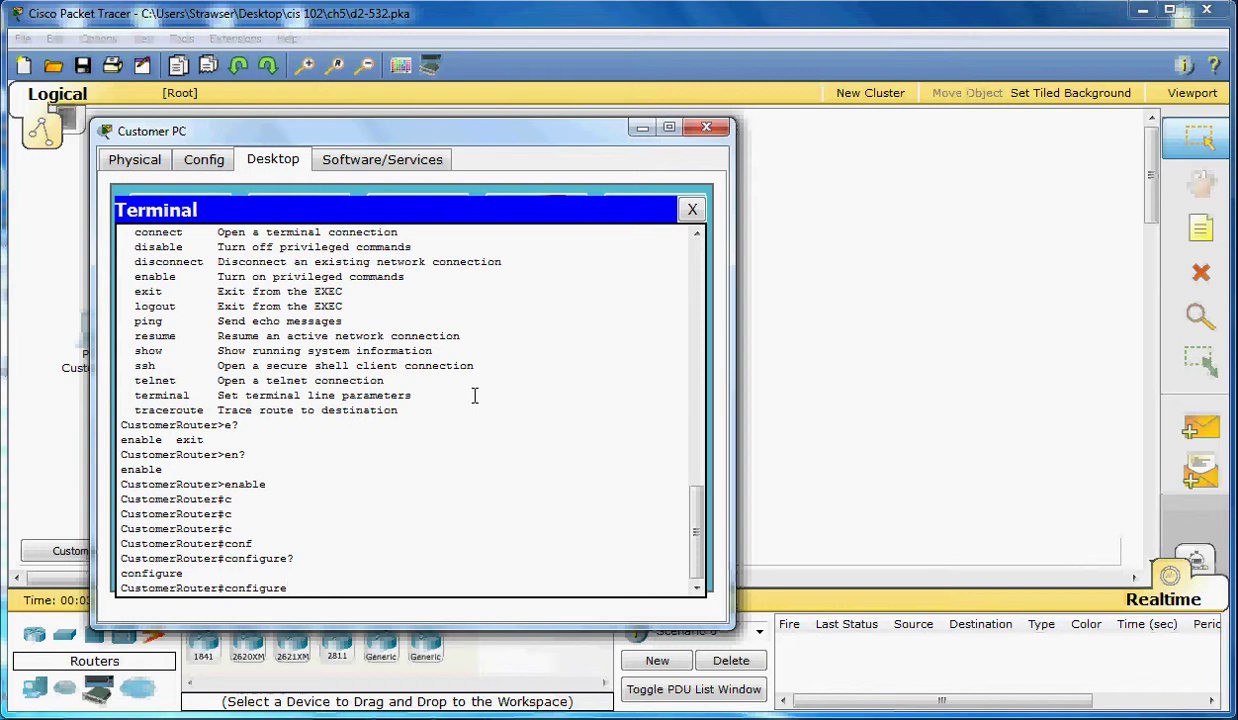
Retype configure, fixing typos, and run configure ? to show 'Configure from the terminal'
text(configure)
key(BackSpace)
key(BackSpace)
key(BackSpace)
key(BackSpace)
key(BackSpace)
key(BackSpace)
key(BackSpace)
key(BackSpace)
key(BackSpace)
key(BackSpace)
key(BackSpace)
key(BackSpace)
key(BackSpace)
key(BackSpace)
key(BackSpace)
key(BackSpace)
key(BackSpace)
key(BackSpace)
text(coin)
key(BackSpace)
key(BackSpace)
text(nfigure?)
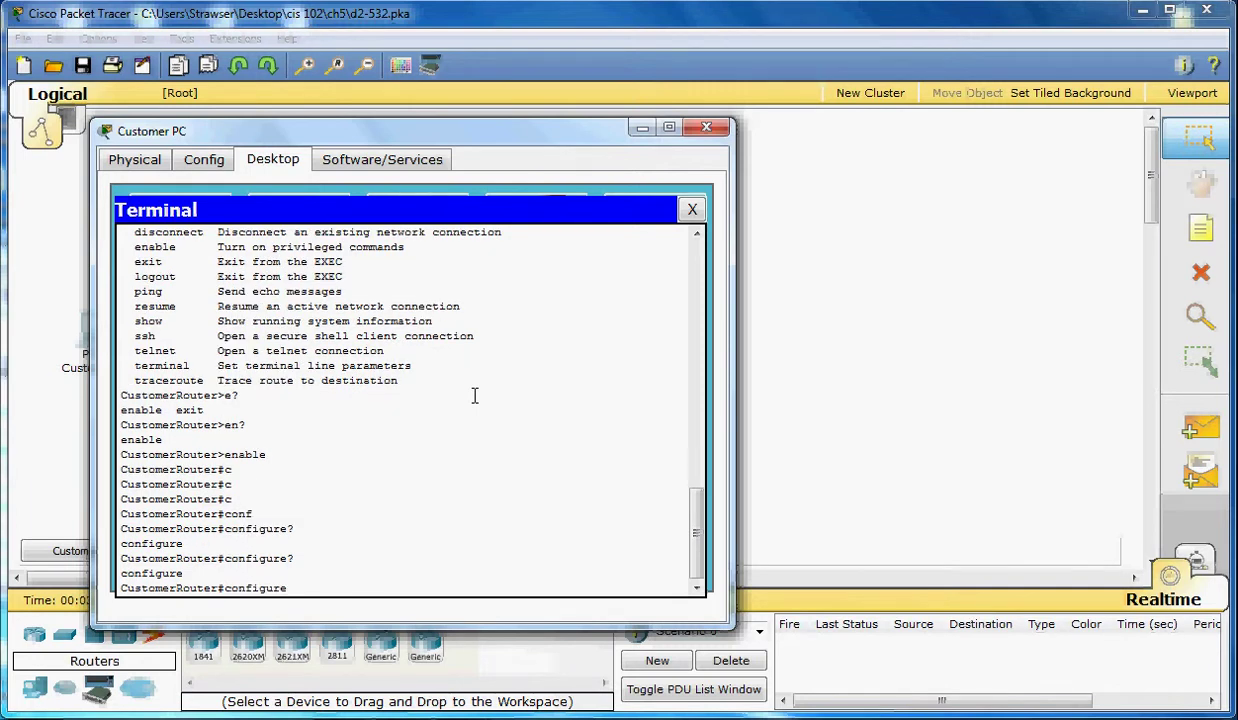
text(?)
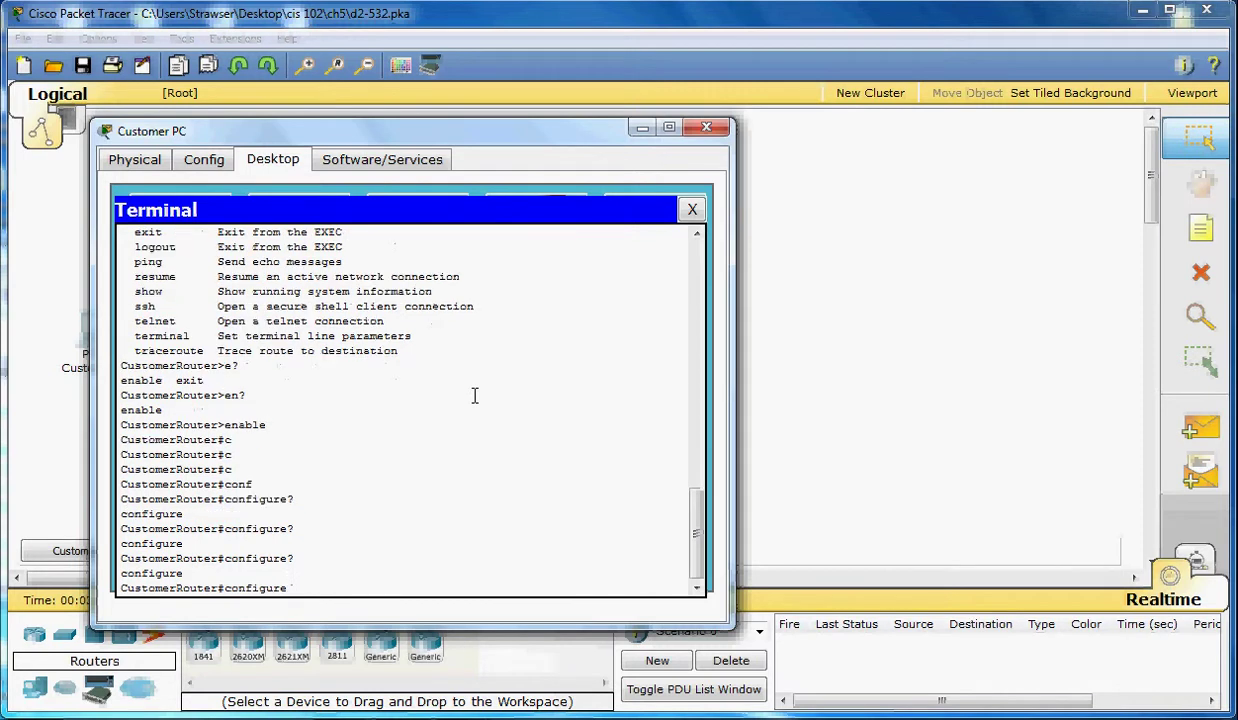
key(BackSpace)
key(BackSpace)
key(BackSpace)
key(BackSpace)
key(BackSpace)
key(BackSpace)
key(BackSpace)
key(BackSpace)
key(BackSpace)
text(?)
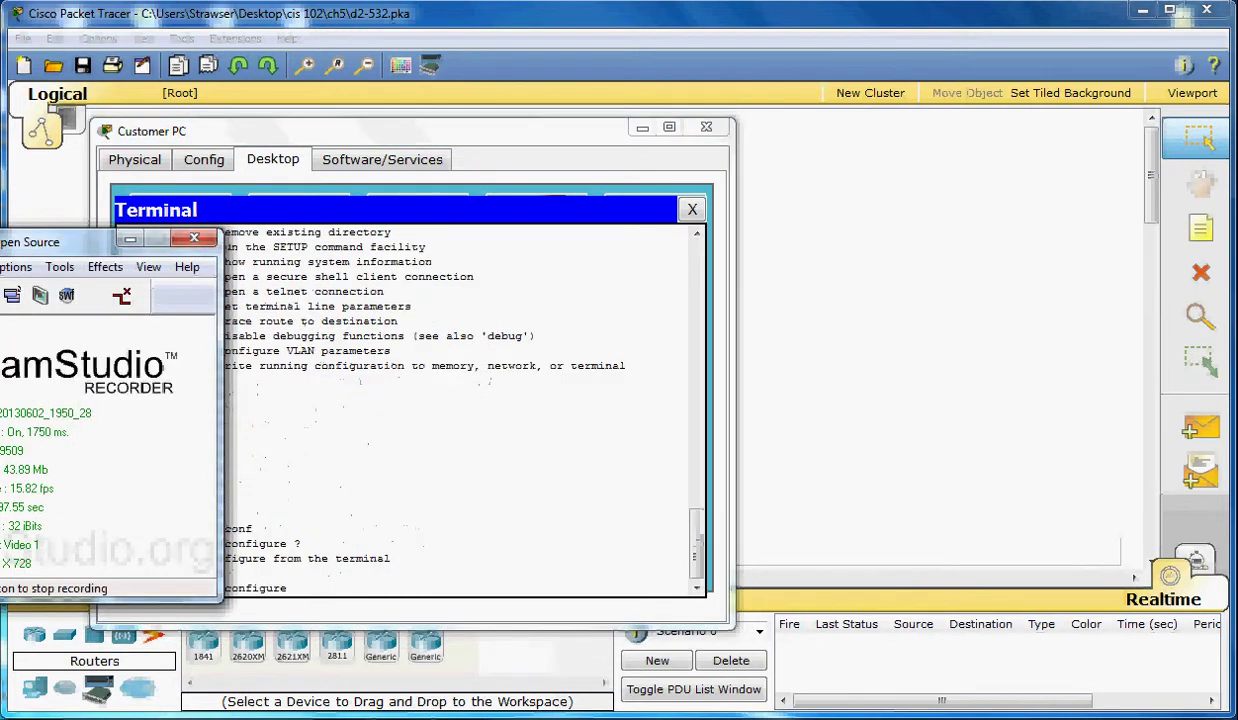
Run configure alone and answer no, getting the terminal/memory/network rejection error
click(318, 131)
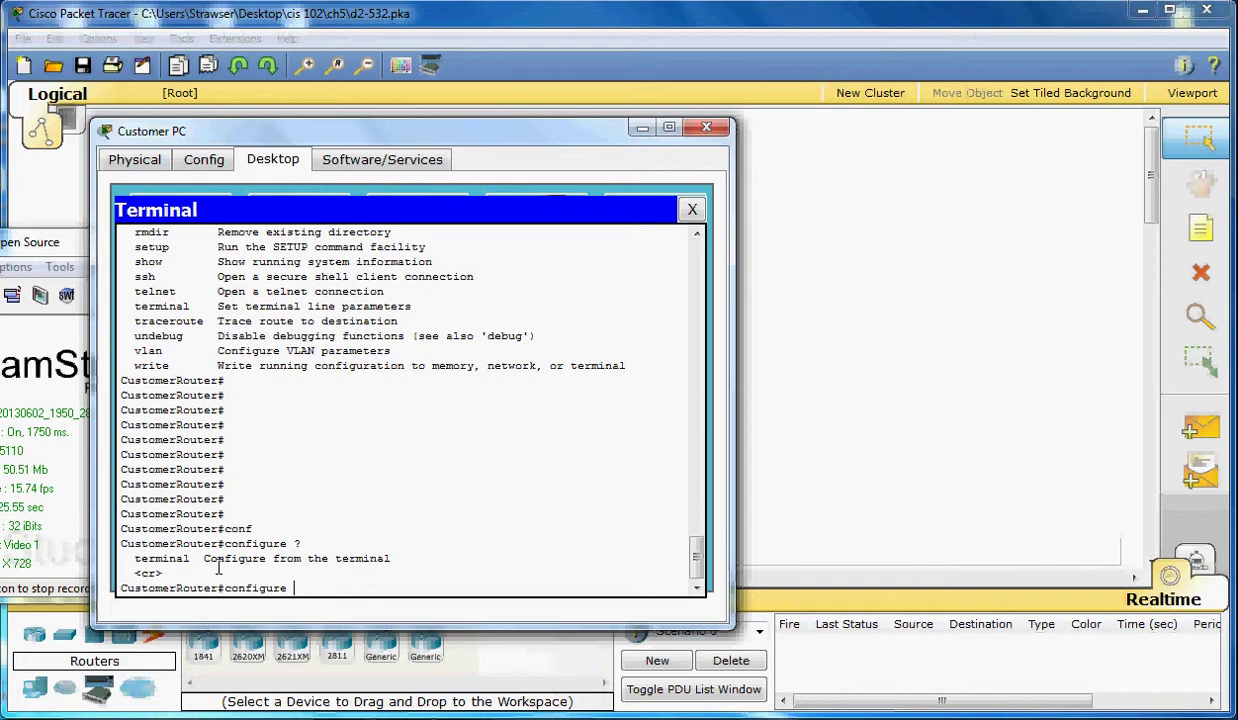
key(Return)
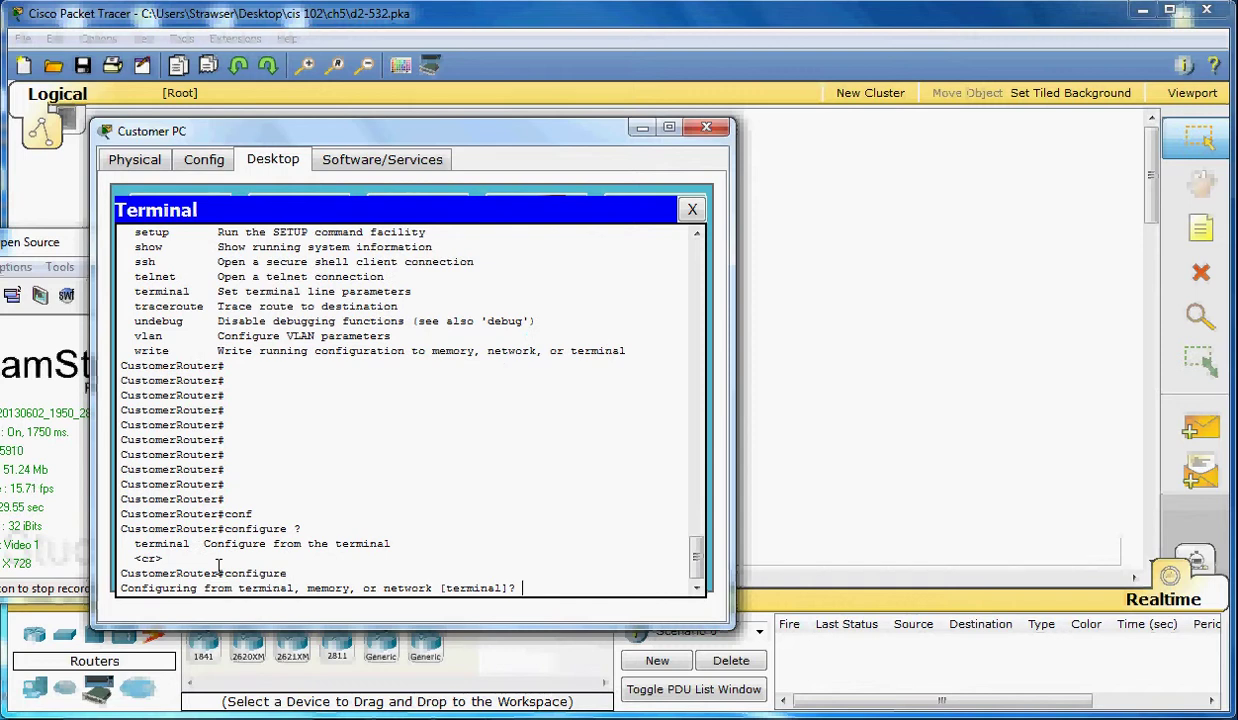
text(no)
key(Return)
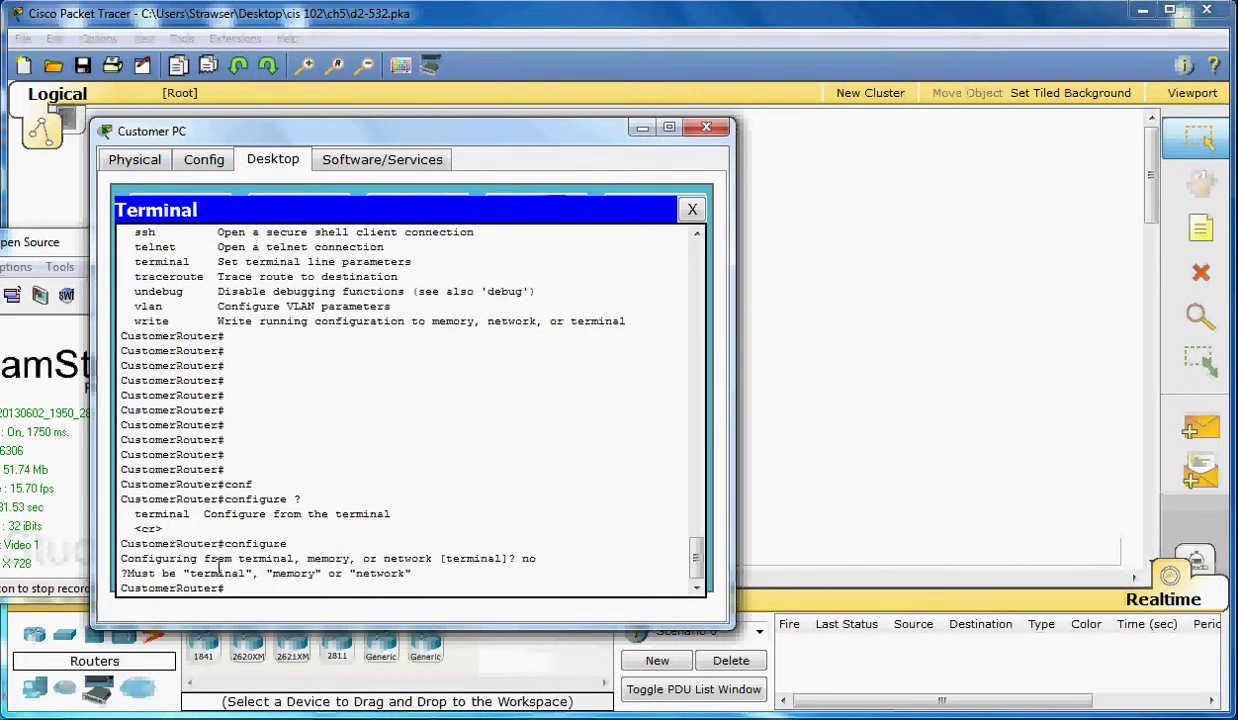
key(Return)
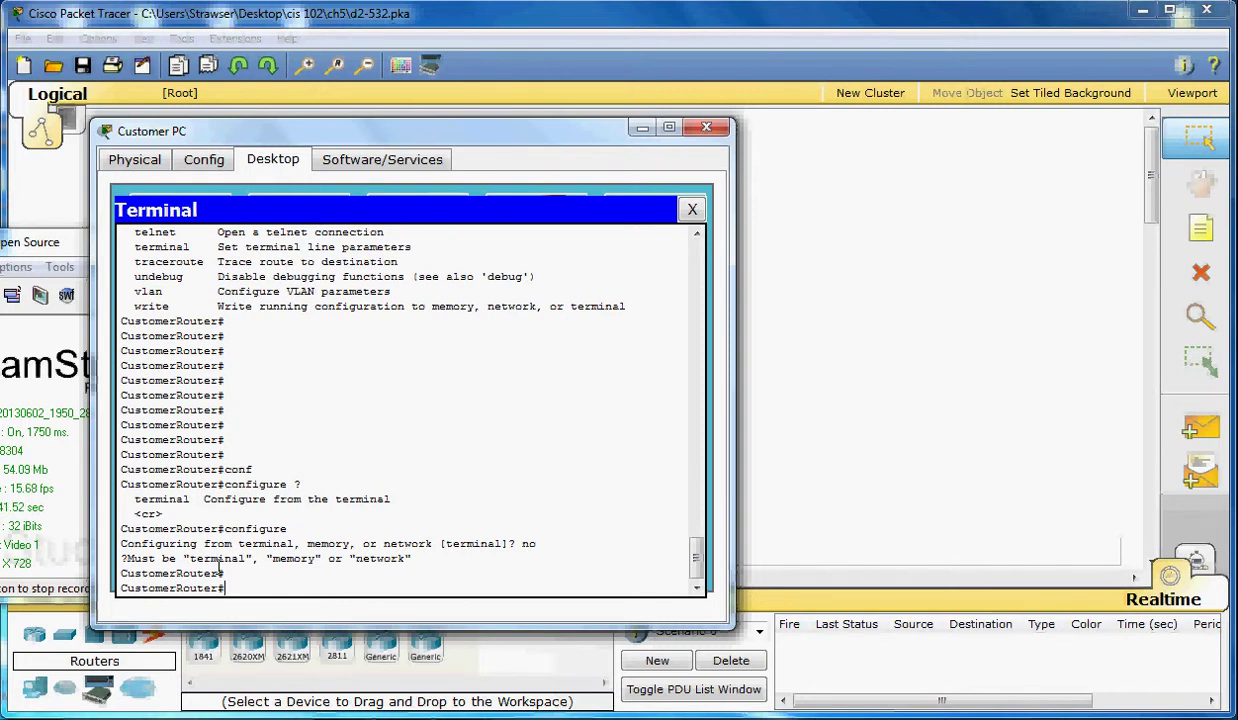
Trigger an ambiguous-command error with con and an invalid-input error with configure trminal
text(con)
key(Return)
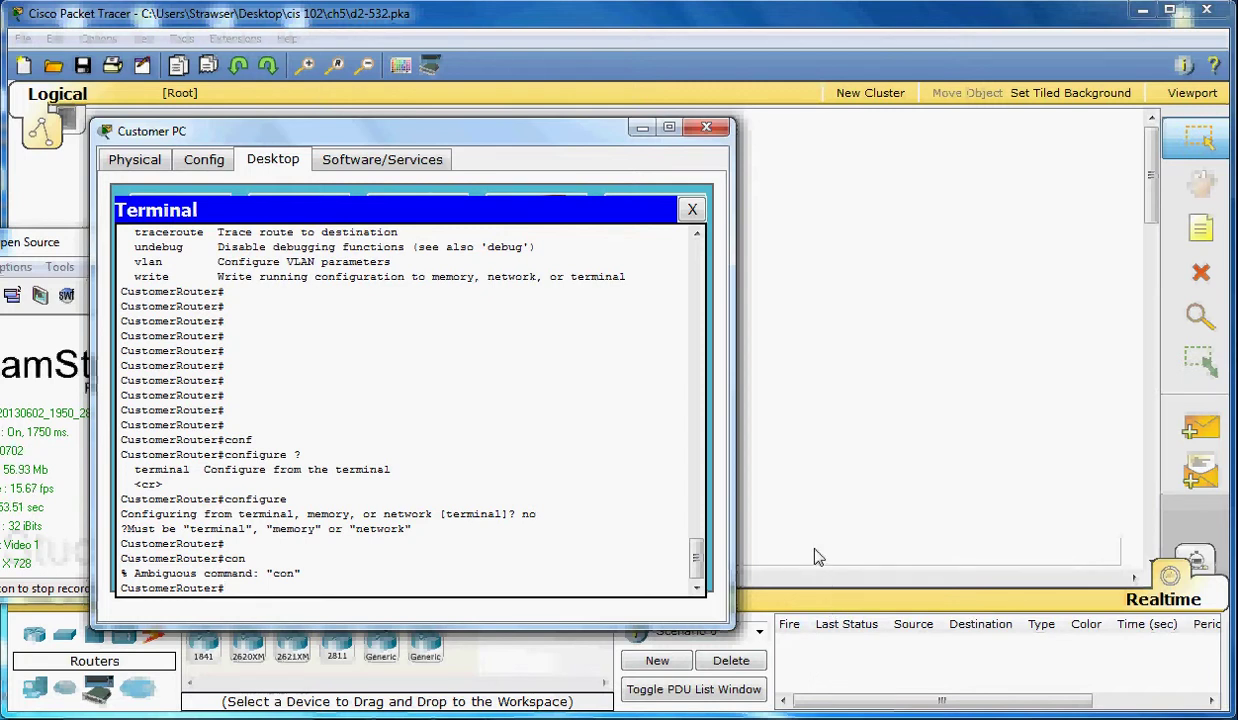
text(configure trminal)
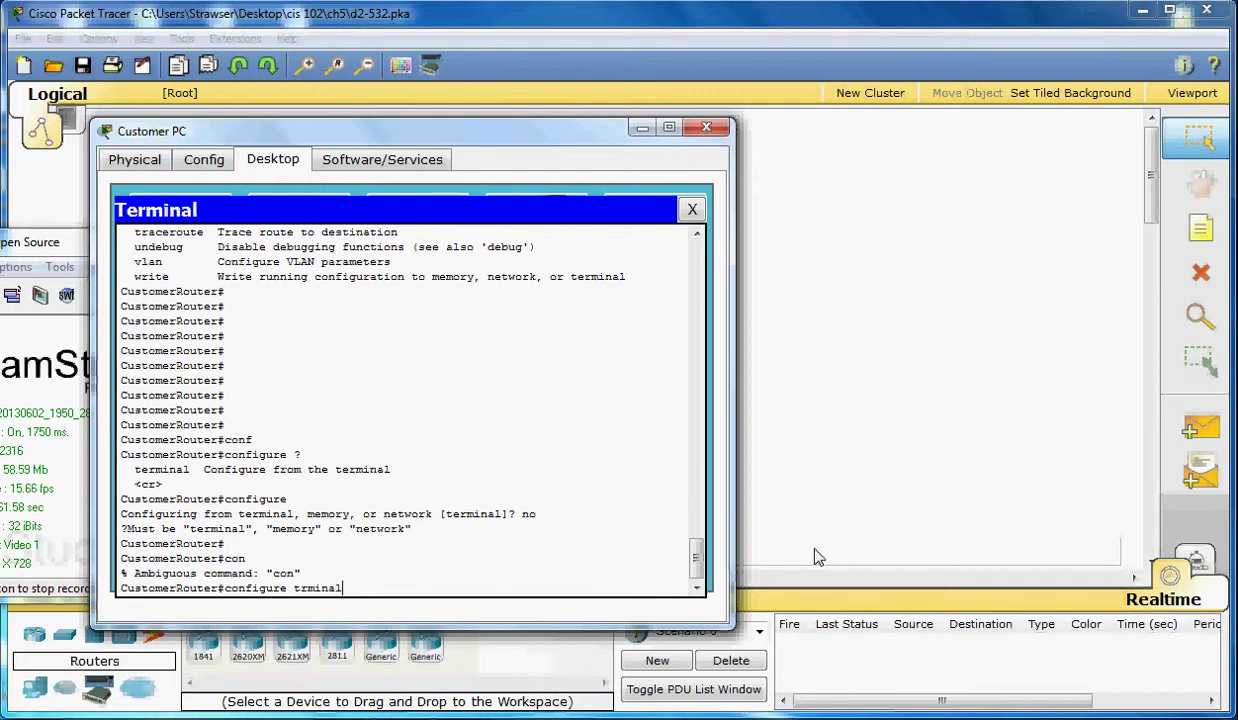
key(Return)
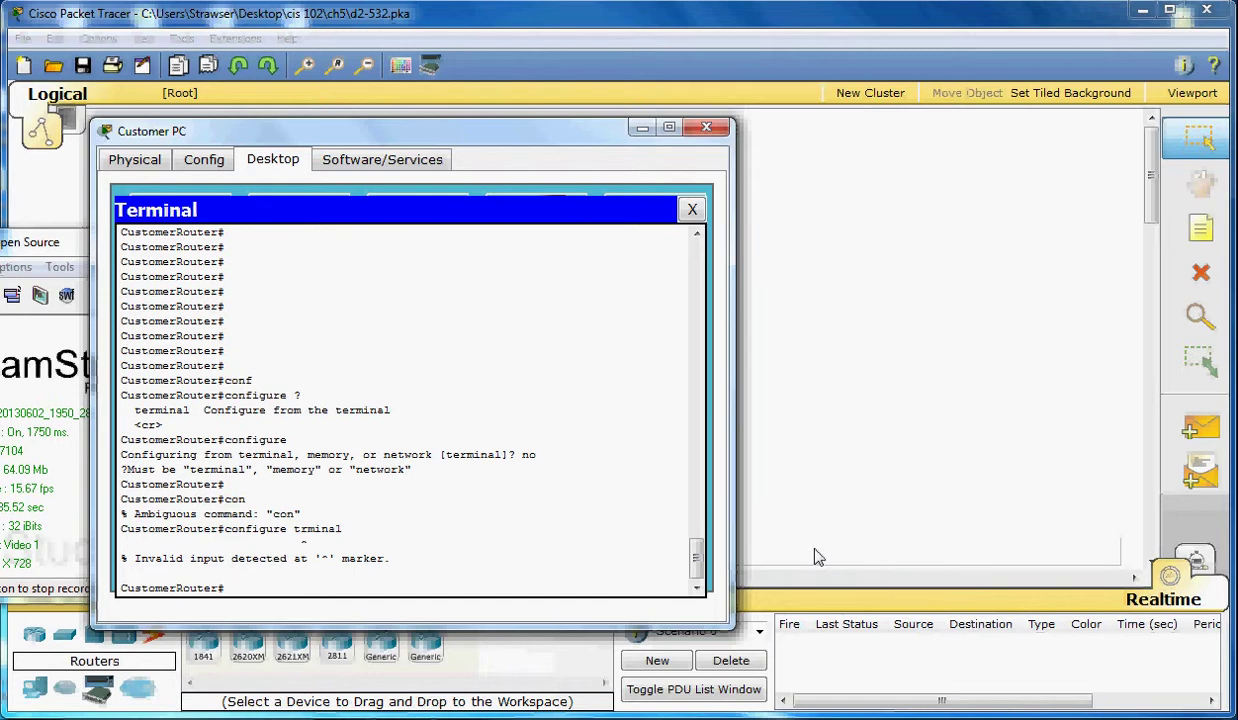
key(Up)
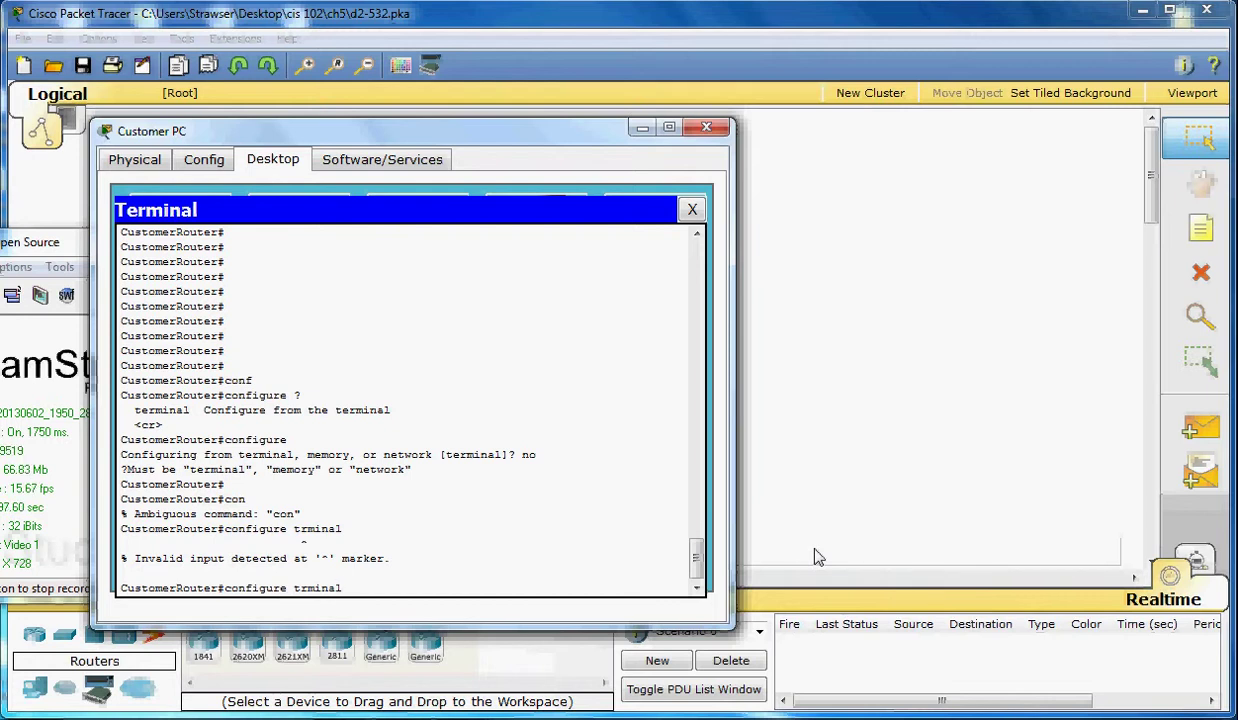
key(Up)
key(Up)
key(Up)
key(Up)
key(Up)
key(Up)
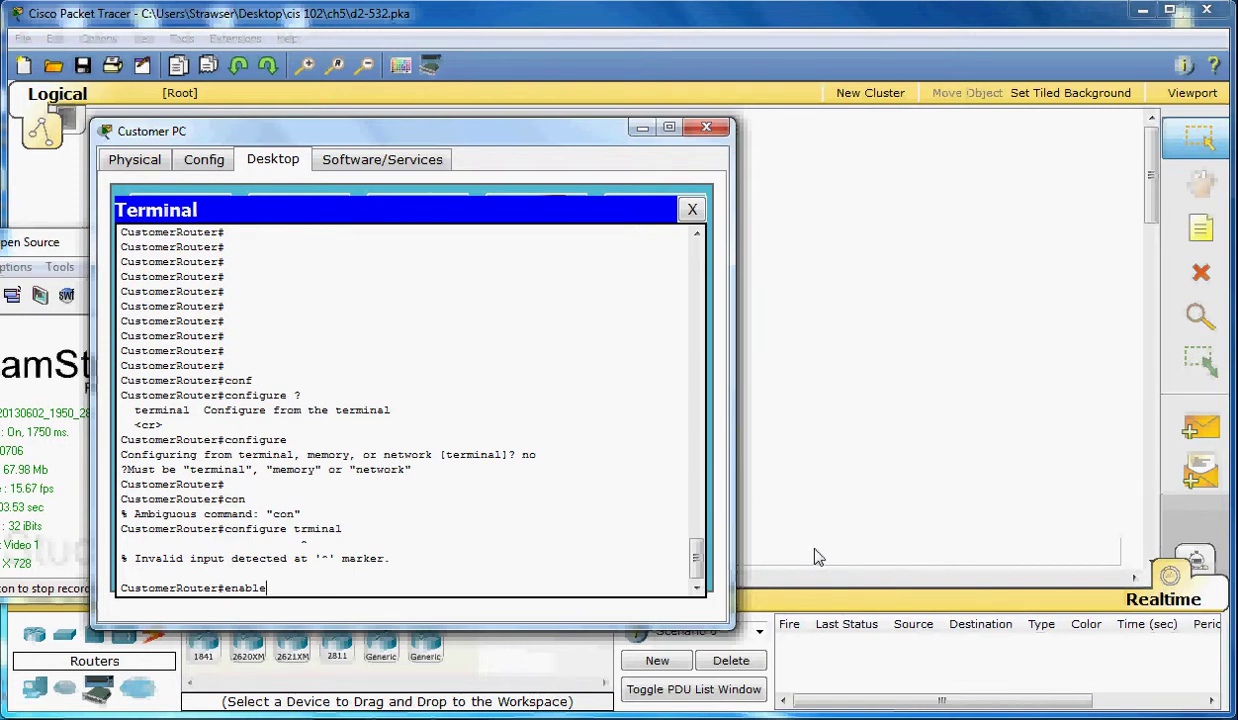
key(Down)
key(Down)
key(Down)
key(Down)
key(Down)
key(Up)
key(Up)
key(Up)
key(Down)
key(Up)
key(Up)
key(Up)
key(Down)
key(Down)
key(Down)
Run show history to list the router's recently entered commands
text(show history)
key(Return)
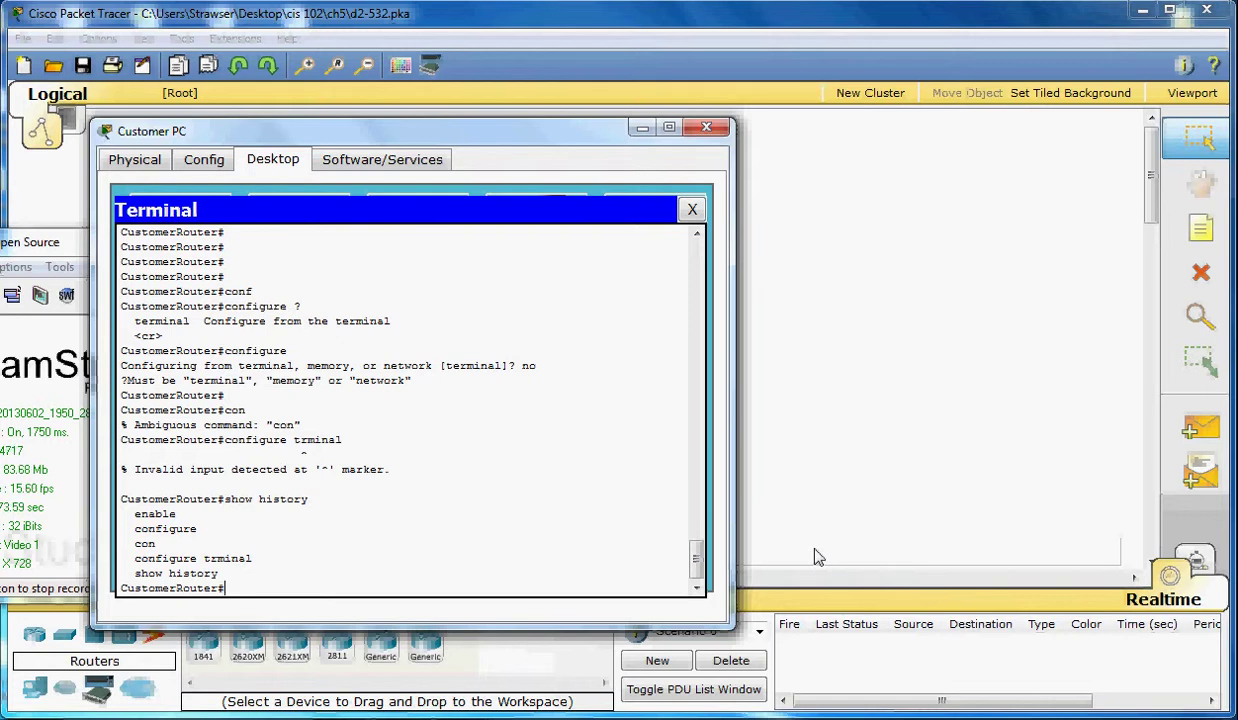
Drop to user mode with disable and see conf t rejected there
text(disable)
key(Return)
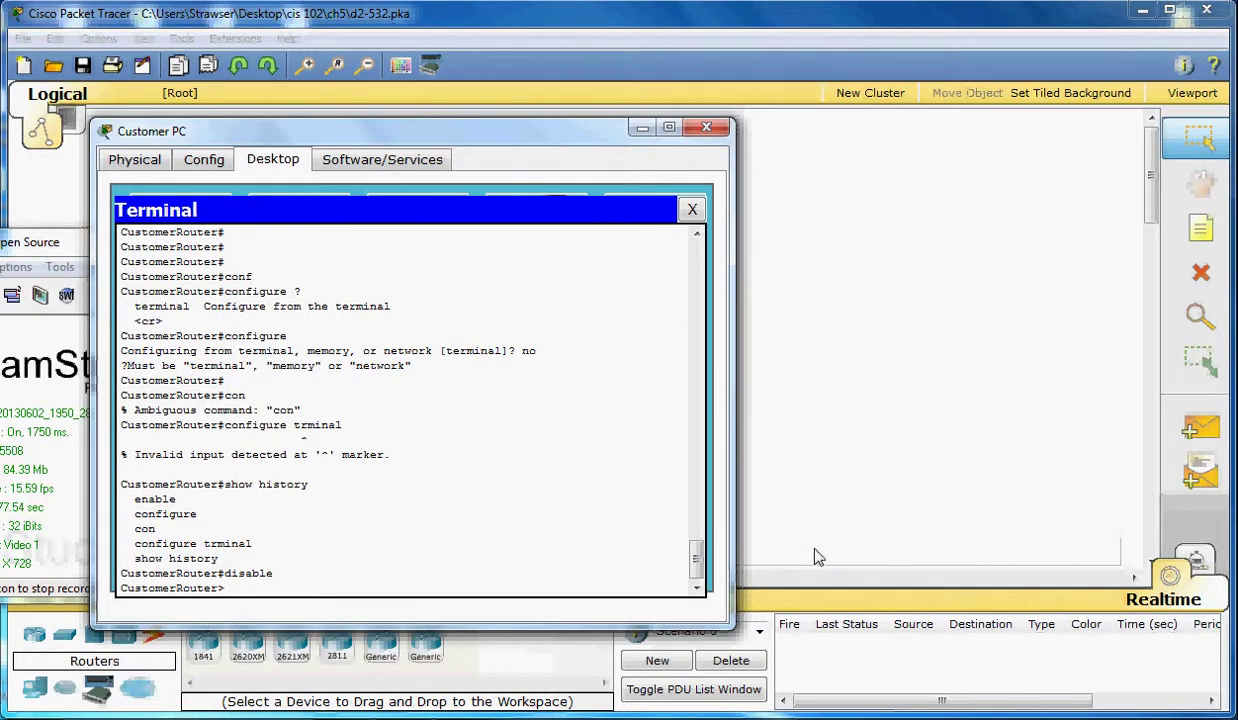
text(conf )
text(t)
key(Return)
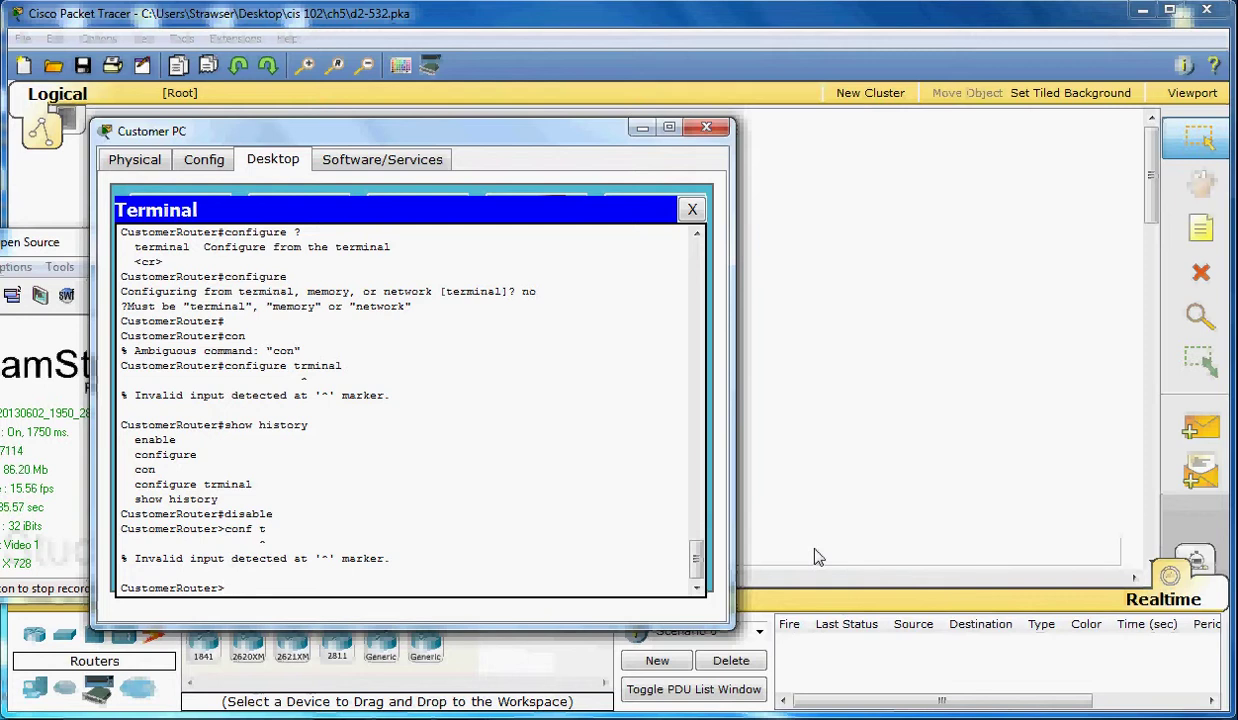
Re-enable with en, enter and exit global configuration via conf t and exit, then try di
text(en)
key(Return)
text(conf t)
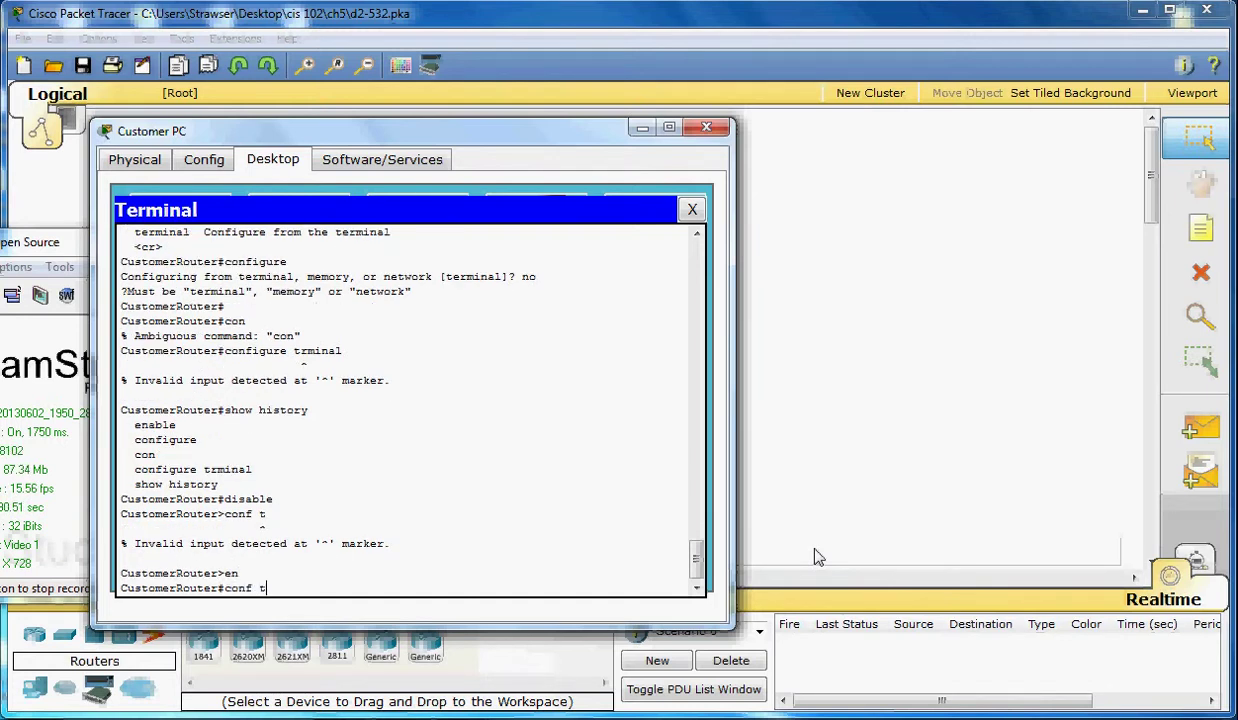
key(Return)
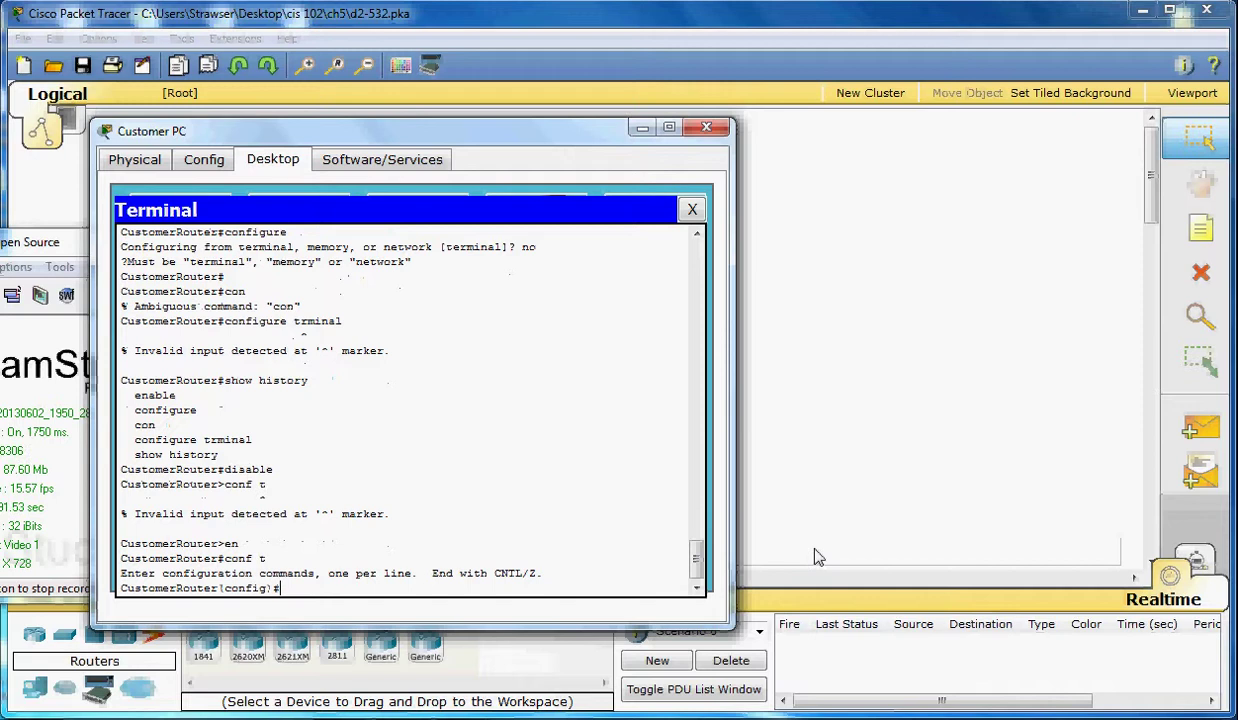
text(exit)
key(Return)
text(di)
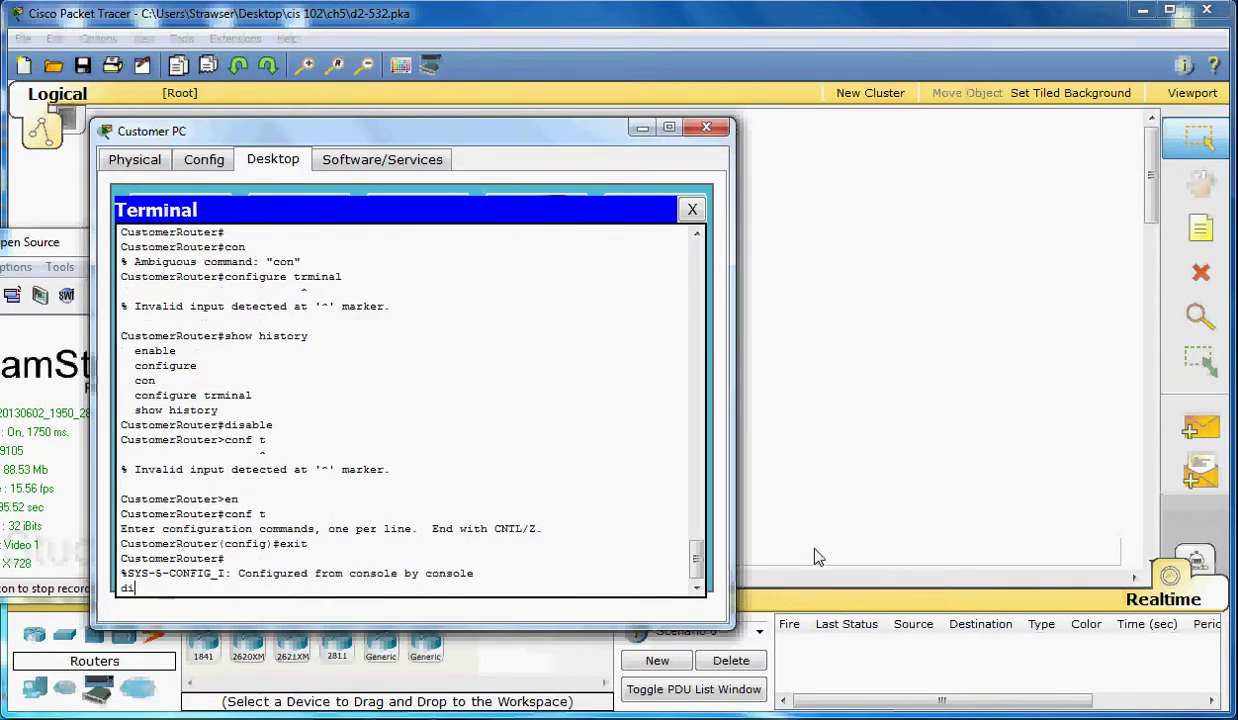
key(Return)
Run disable to return to CustomerRouter> and shift the Customer PC window slightly right
text(disable)
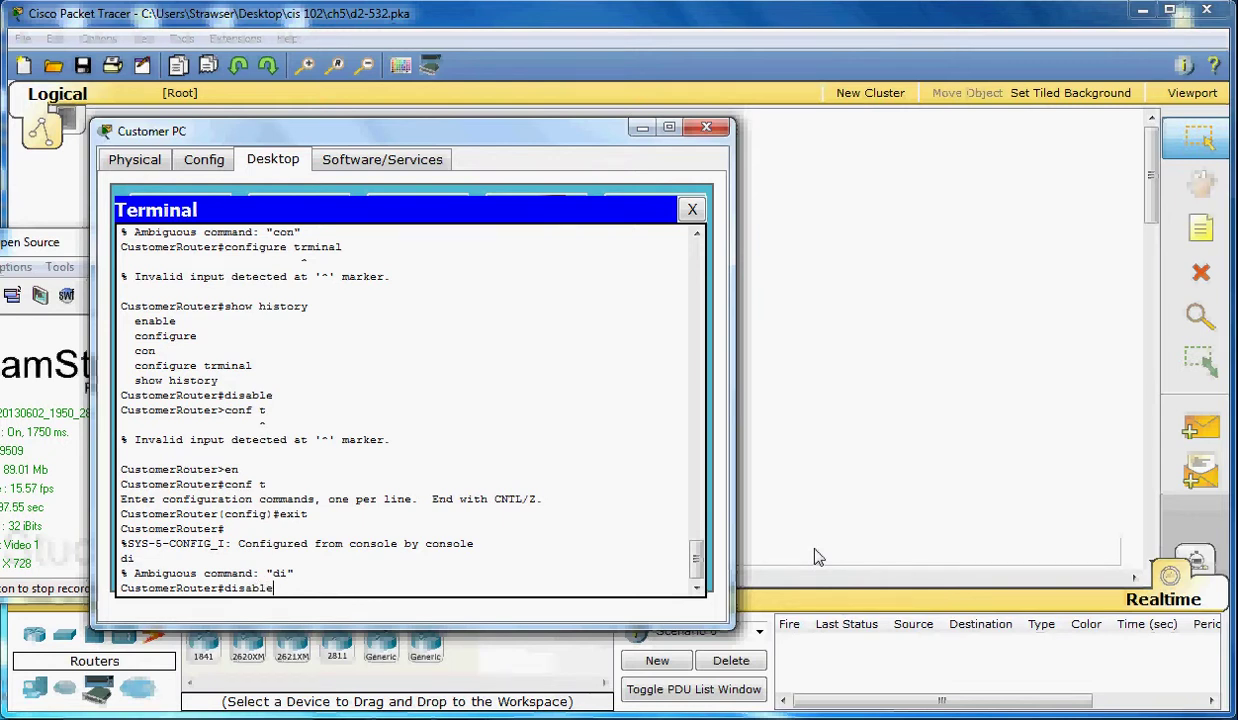
key(Return)
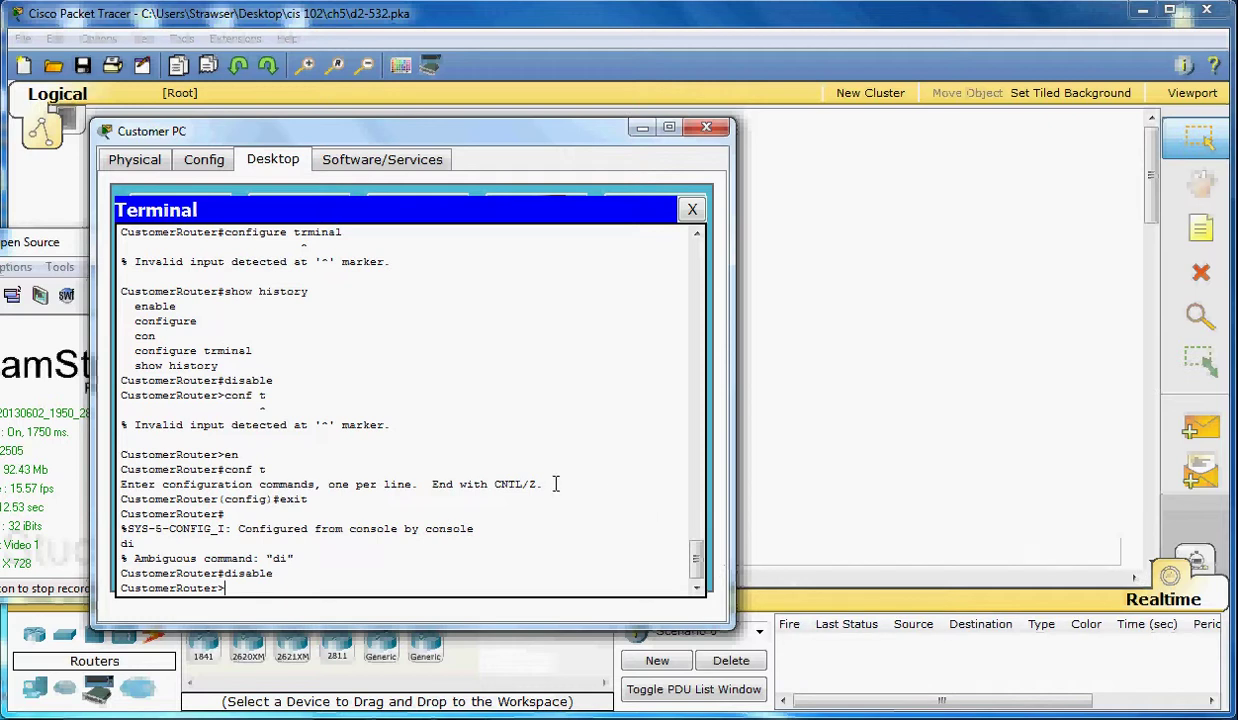
scroll(553, 485, up, 3)
scroll(553, 485, down, 3)
drag(318, 147, 439, 137)
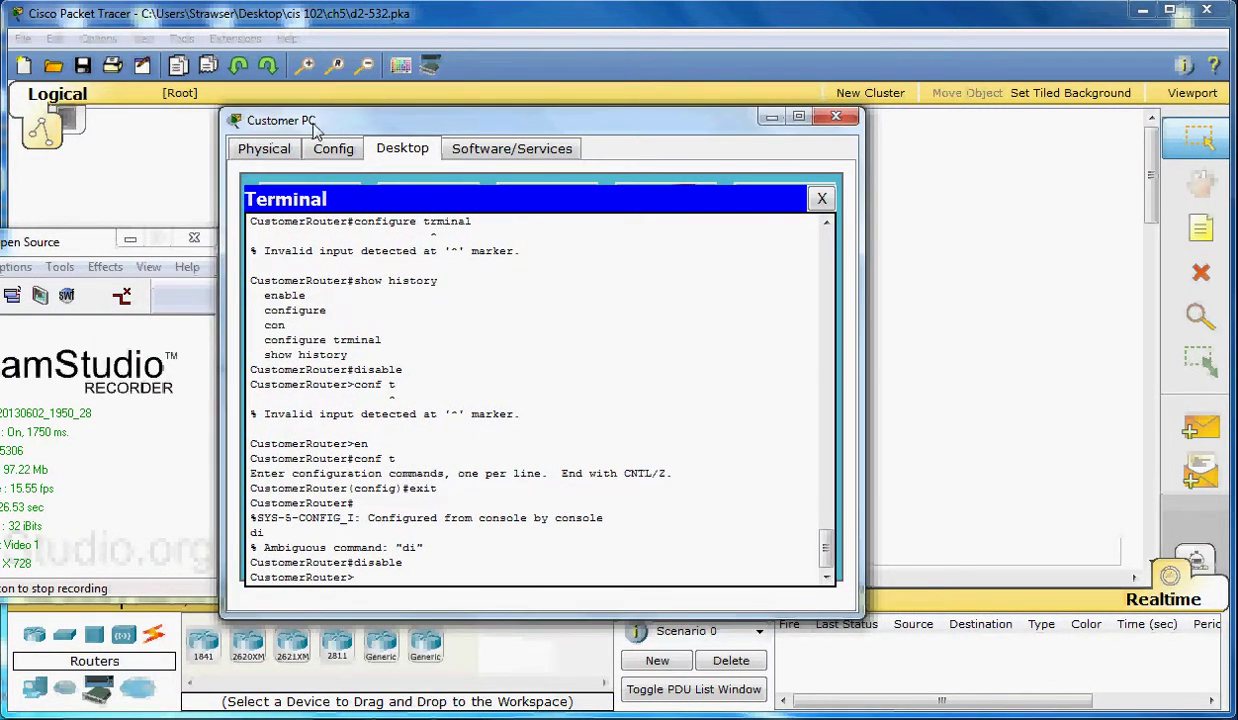
drag(349, 124, 349, 132)
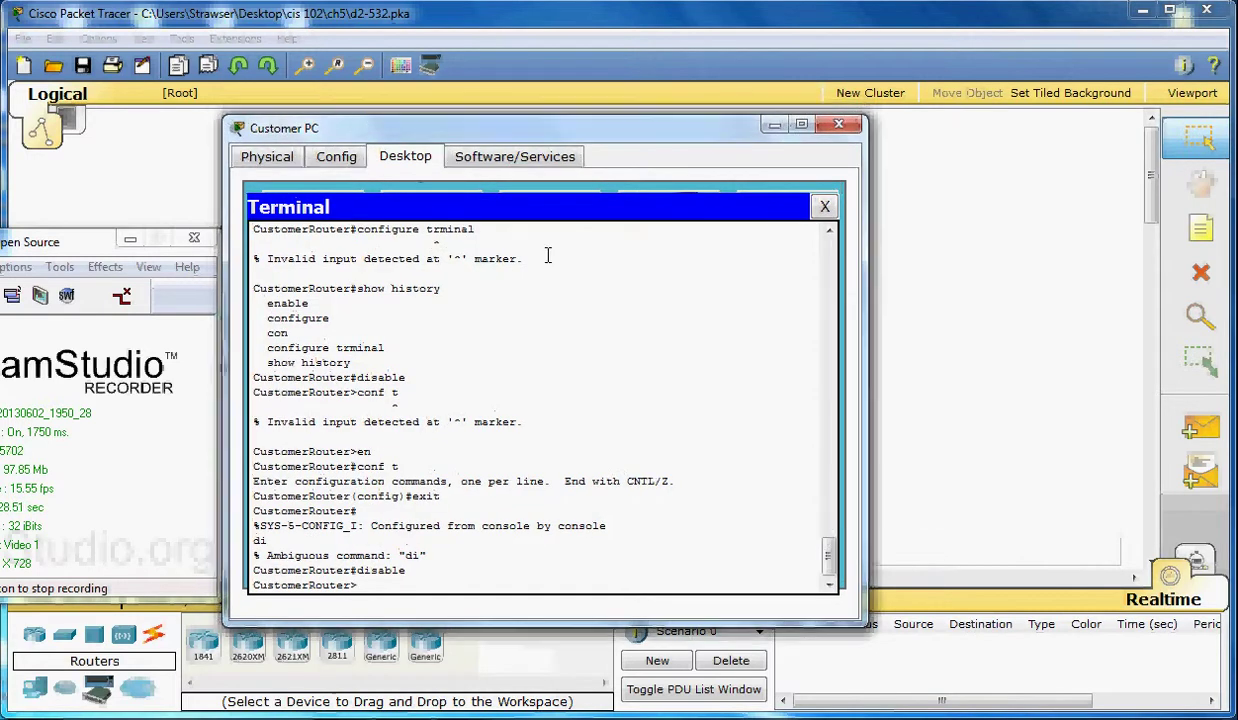